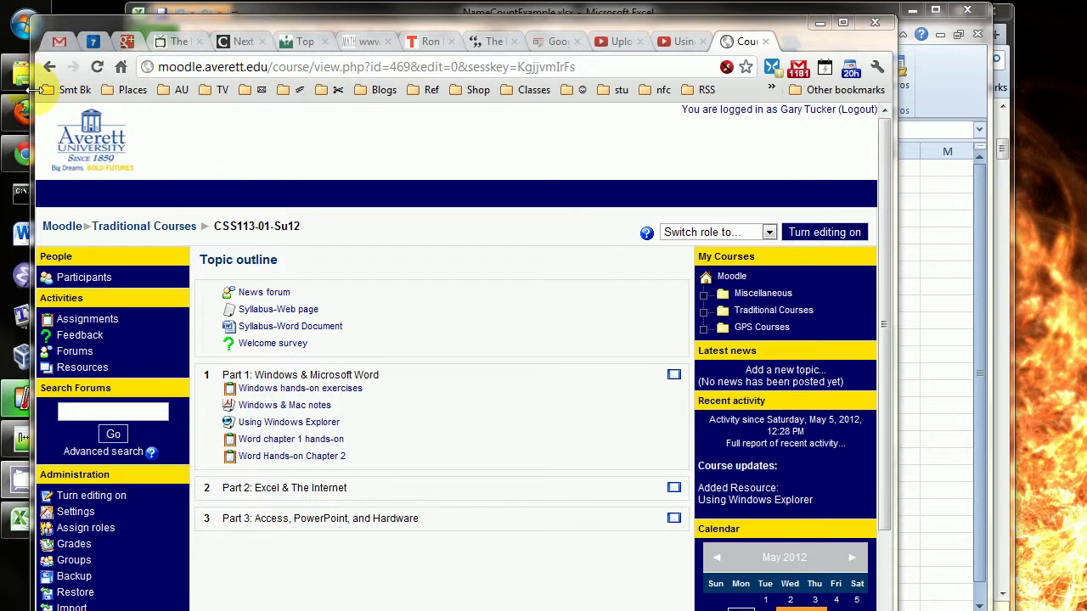
- Bring up the Documents library window in Windows Explorer and minimize it
click(44, 75)
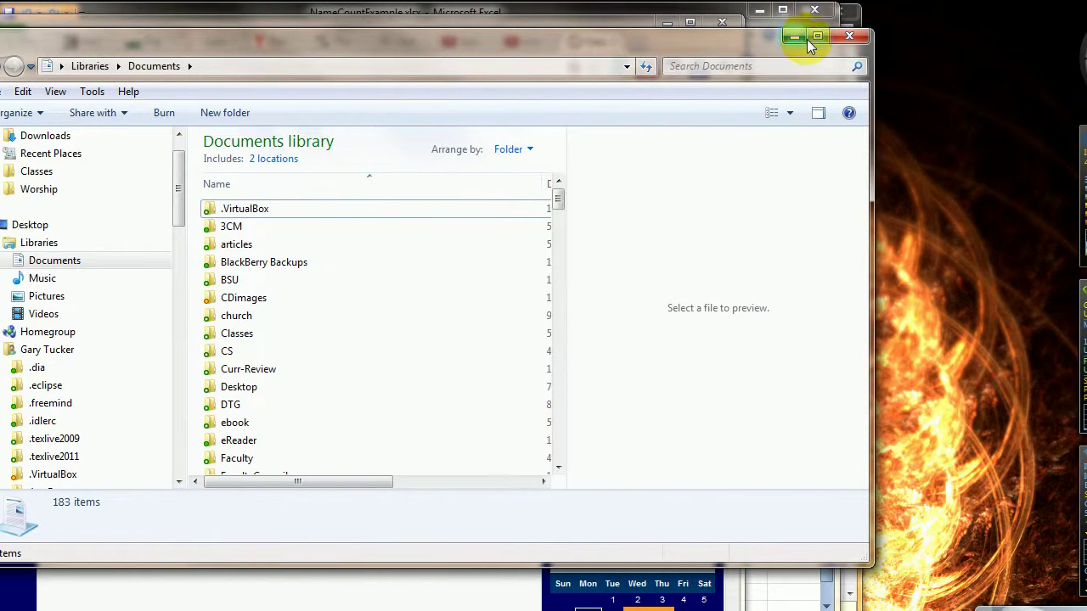
click(793, 38)
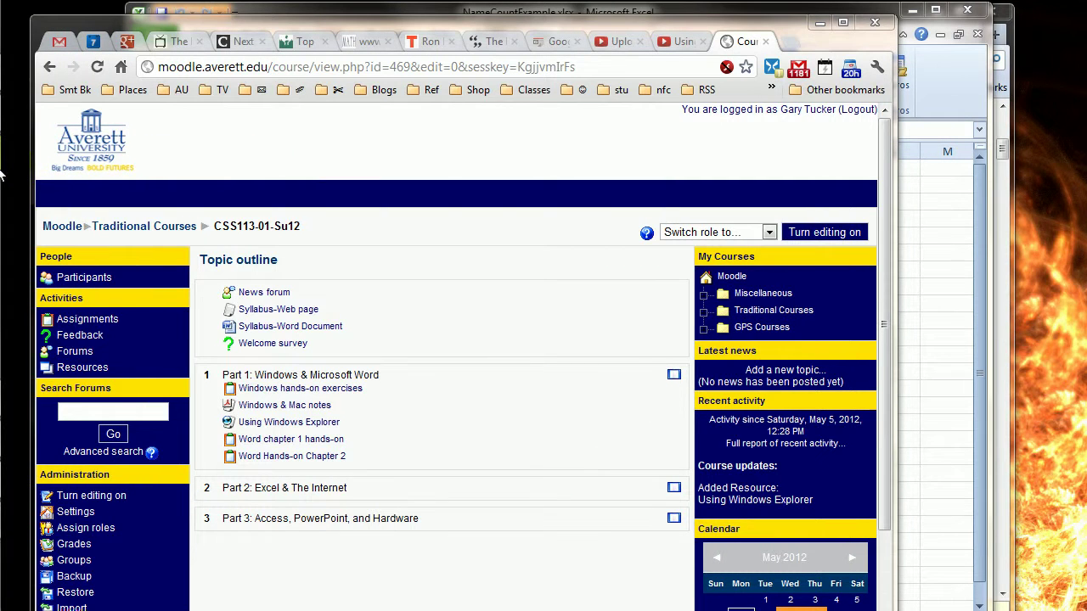
mouse_move(1, 170)
mouse_move(23, 153)
- Switch through the open application windows to the minimized Documents library window
key(alt+Tab)
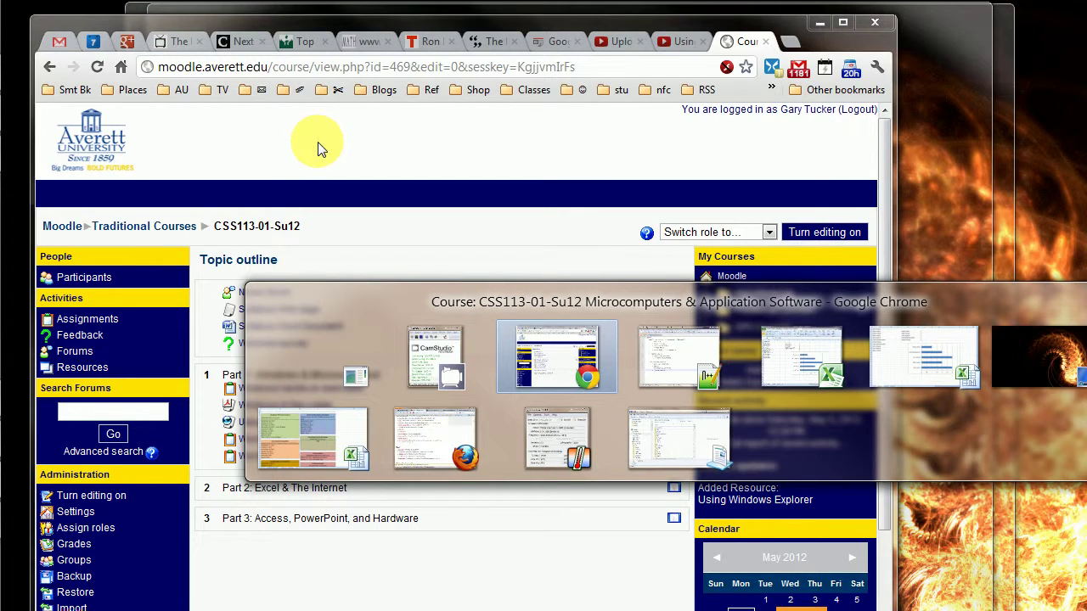
key(alt+Tab)
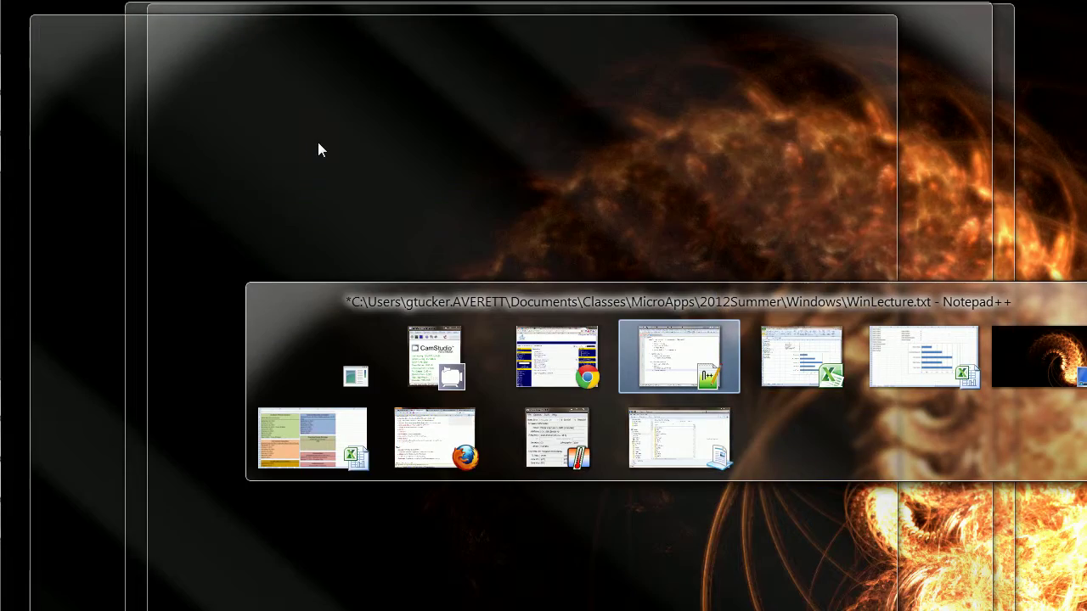
key(alt+Tab)
key(alt+Tab)
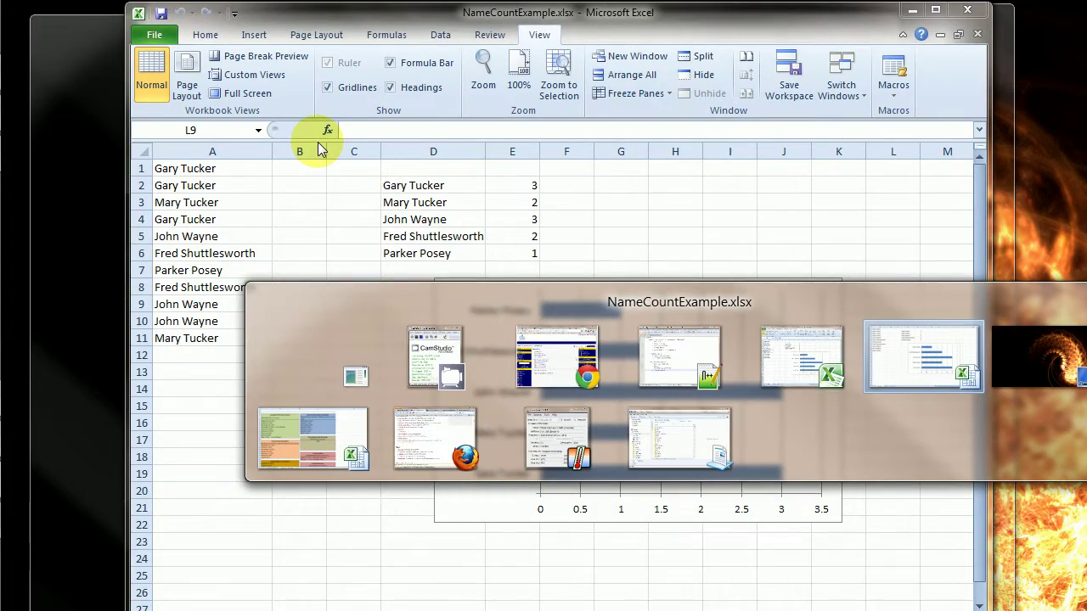
key(alt+Tab)
key(alt+Tab)
key(alt+Tab)
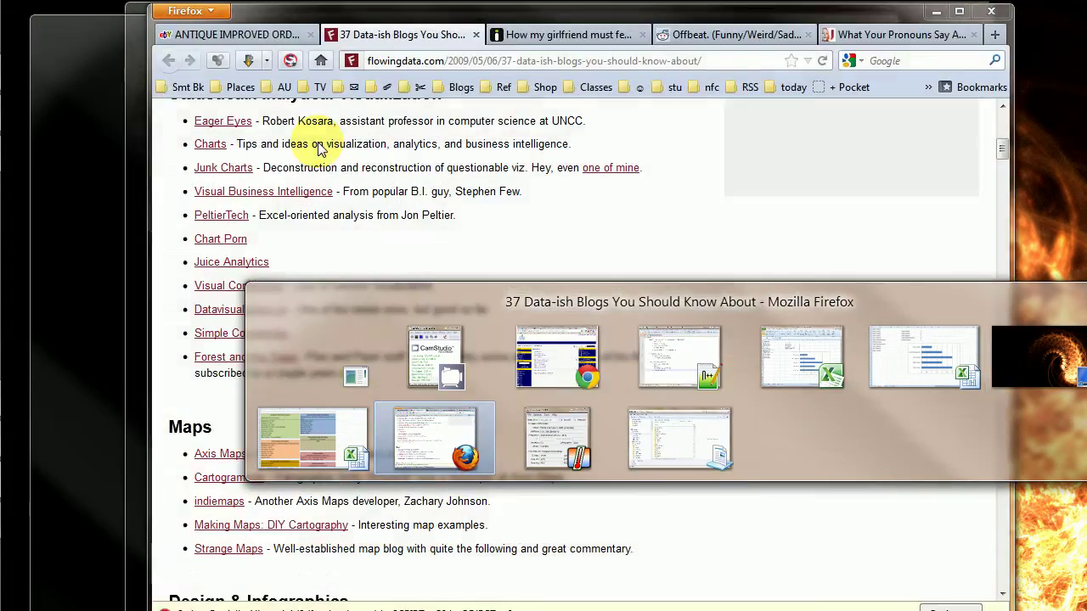
key(alt+Tab)
key(alt+Tab)
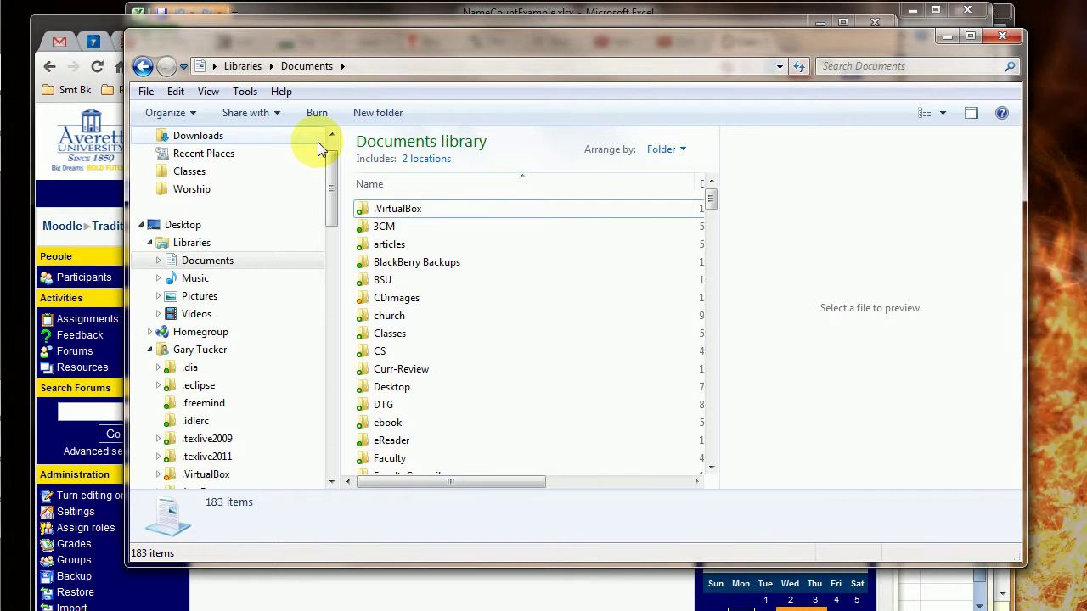
- Cycle through the open windows in the 3D window switcher and bring the NameCountExample.xlsx workbook in Excel to the front
key(super+Tab)
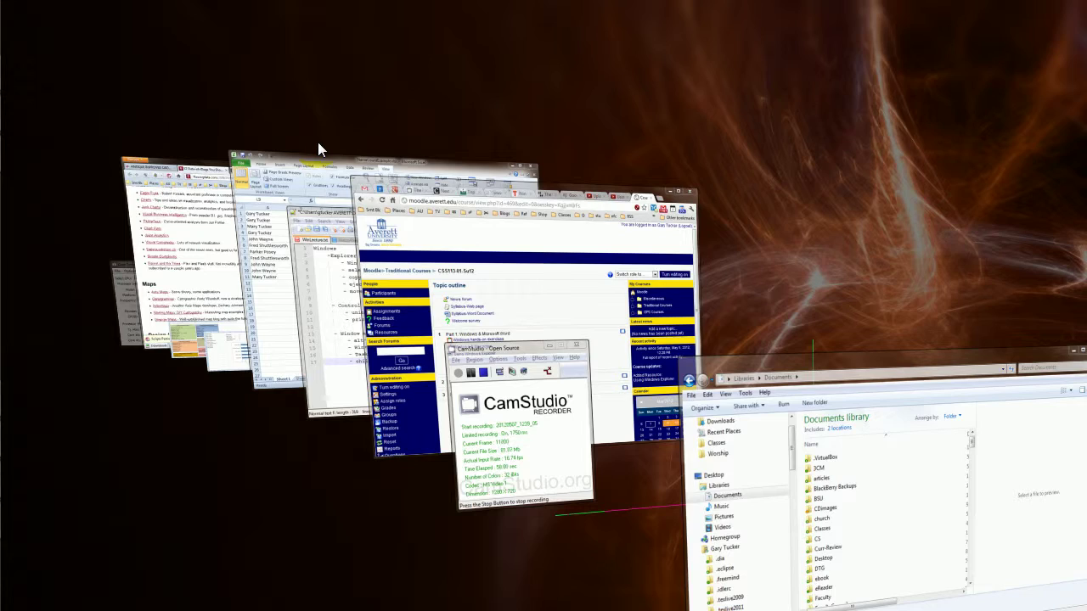
key(super+Tab)
key(super+Tab)
key(super+Tab)
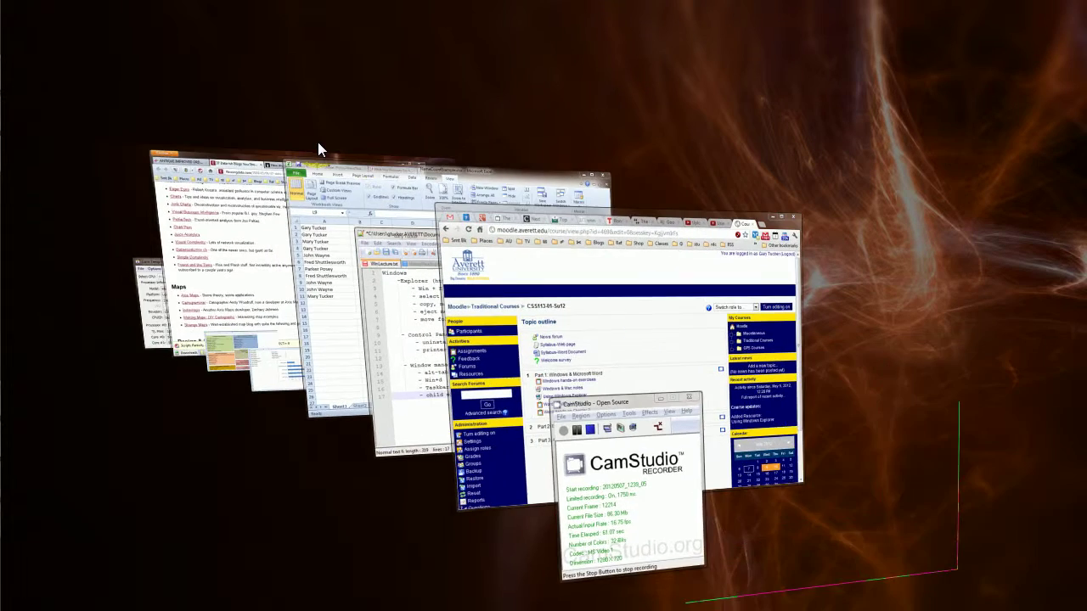
key(super+Tab)
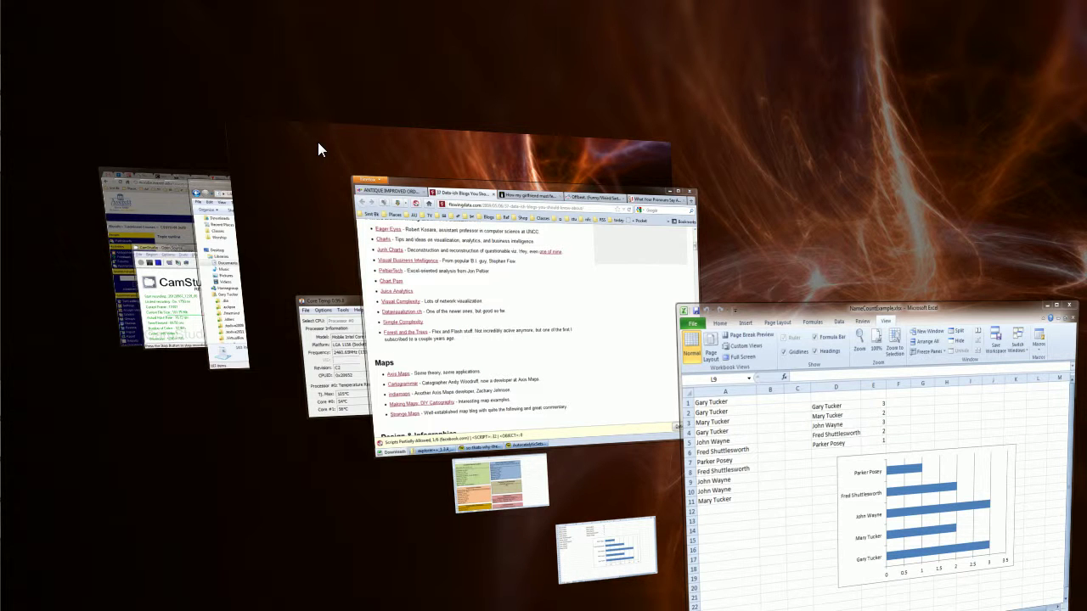
key(super+Tab)
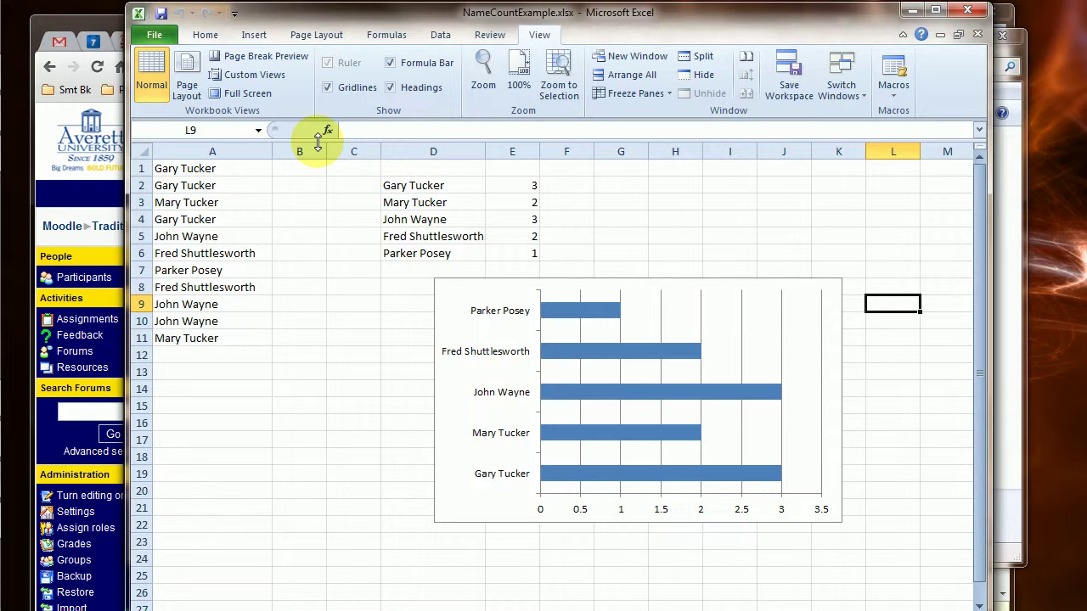
- Show the desktop and review the taskbar's appearance properties, closing them without changes
key(super+d)
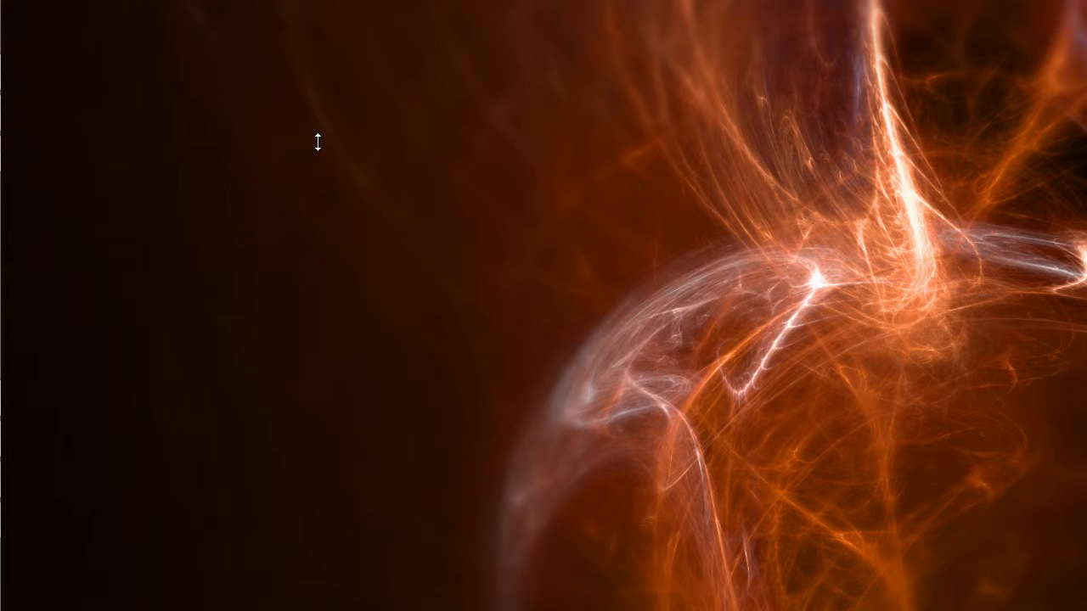
mouse_move(4, 182)
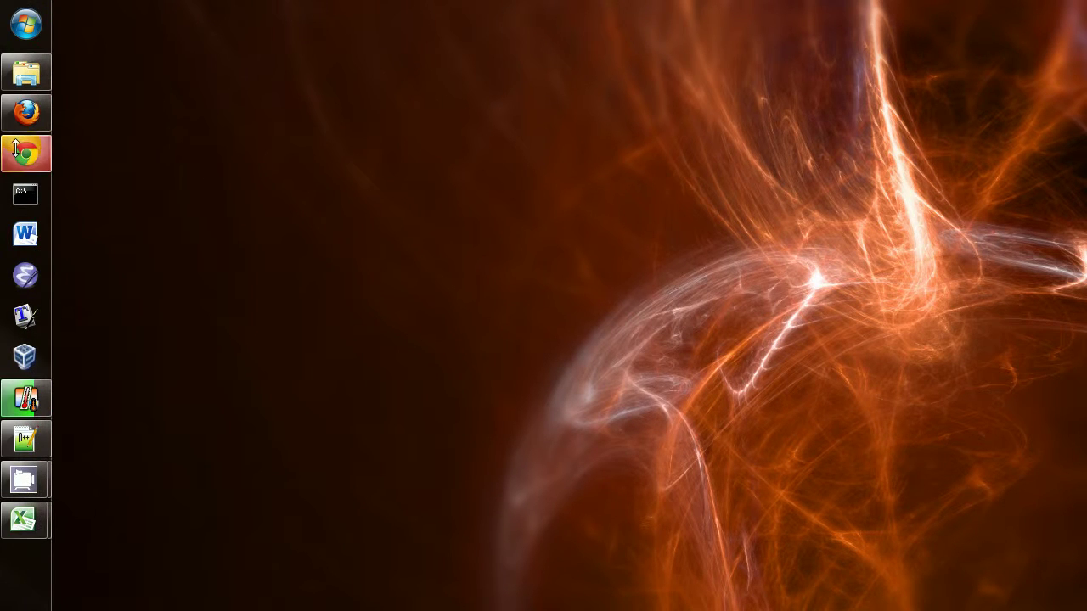
right_click(6, 201)
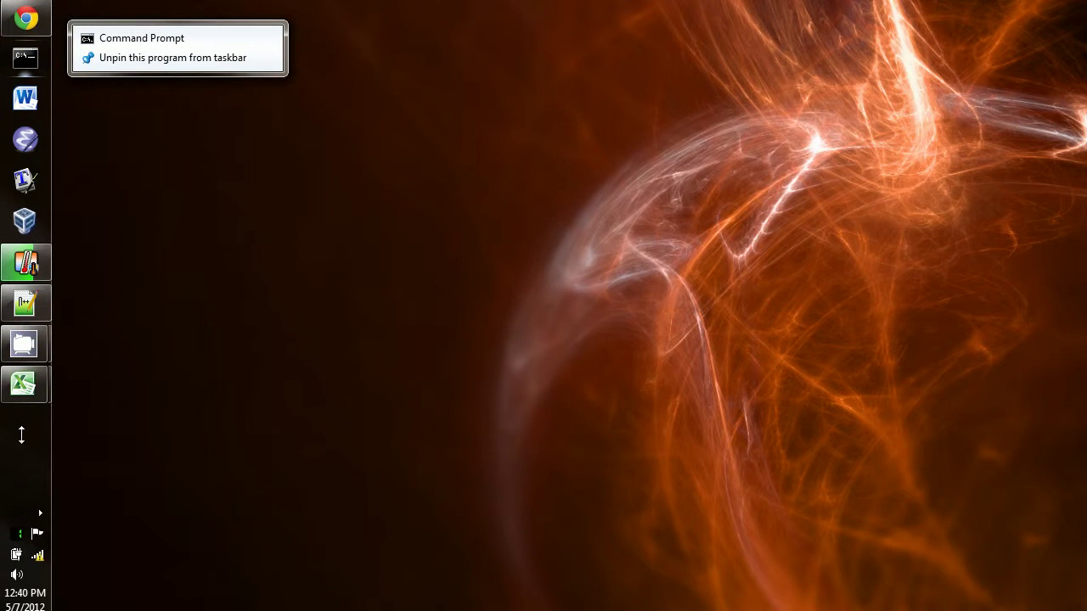
right_click(21, 435)
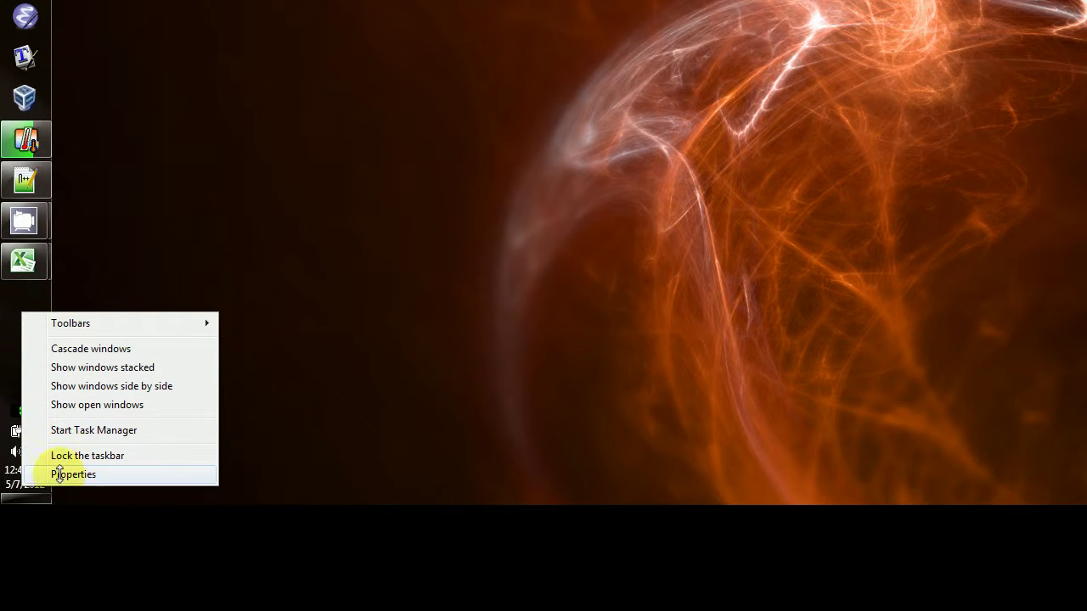
click(65, 580)
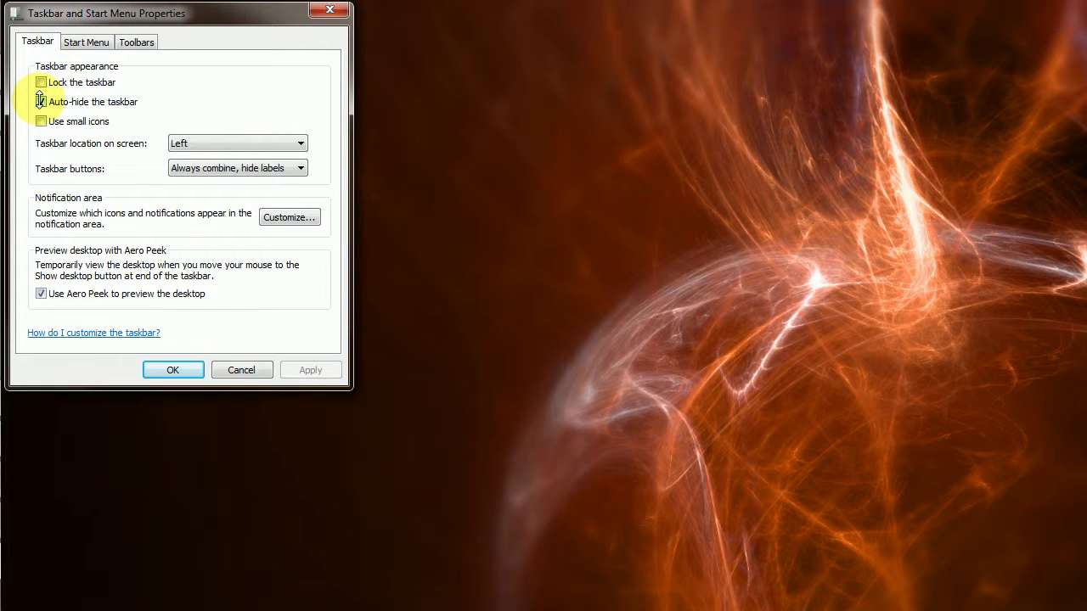
click(241, 370)
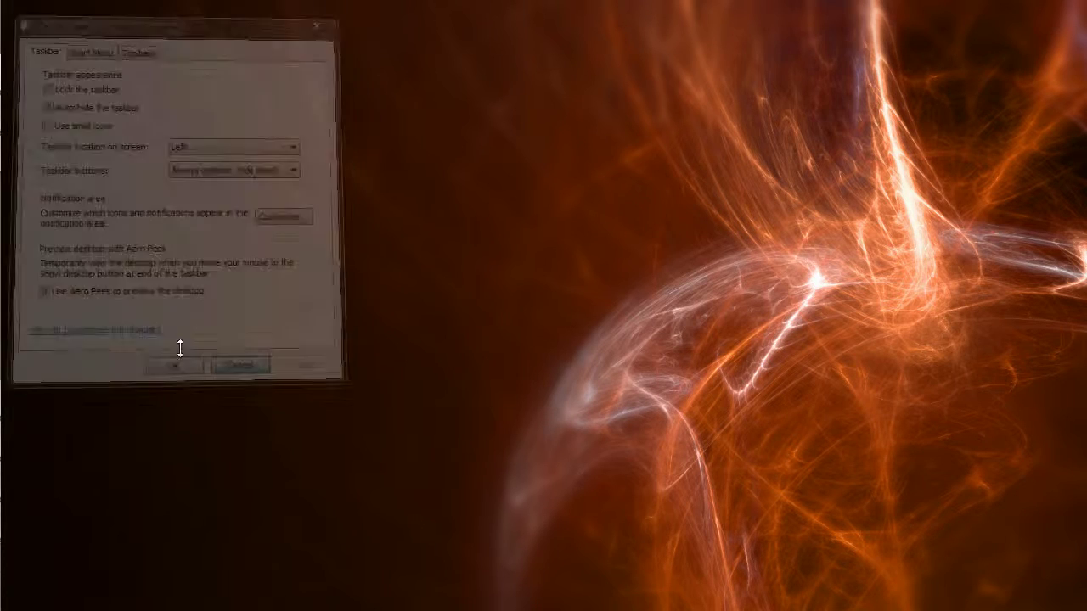
- Switch to the 1213 Academic Calendar & Committee Meetings.xlsx workbook in Excel
mouse_move(2, 237)
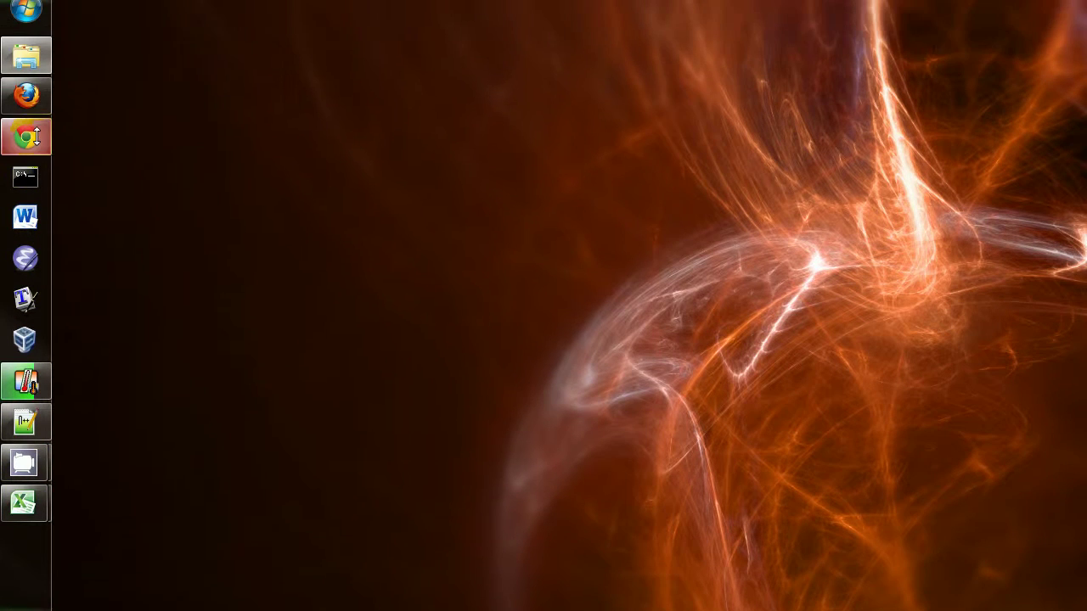
mouse_move(34, 102)
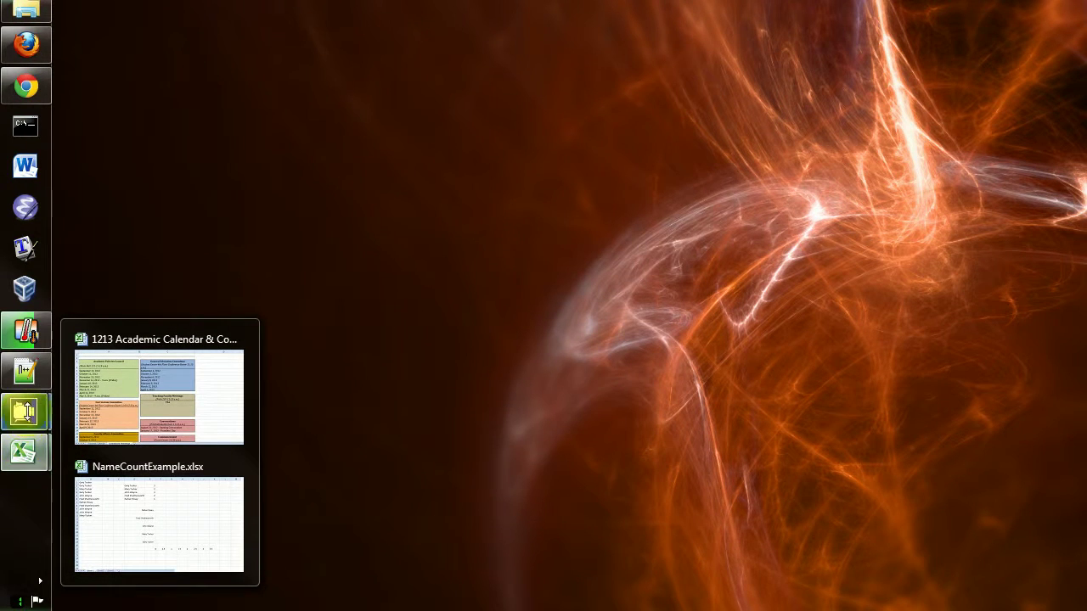
click(109, 407)
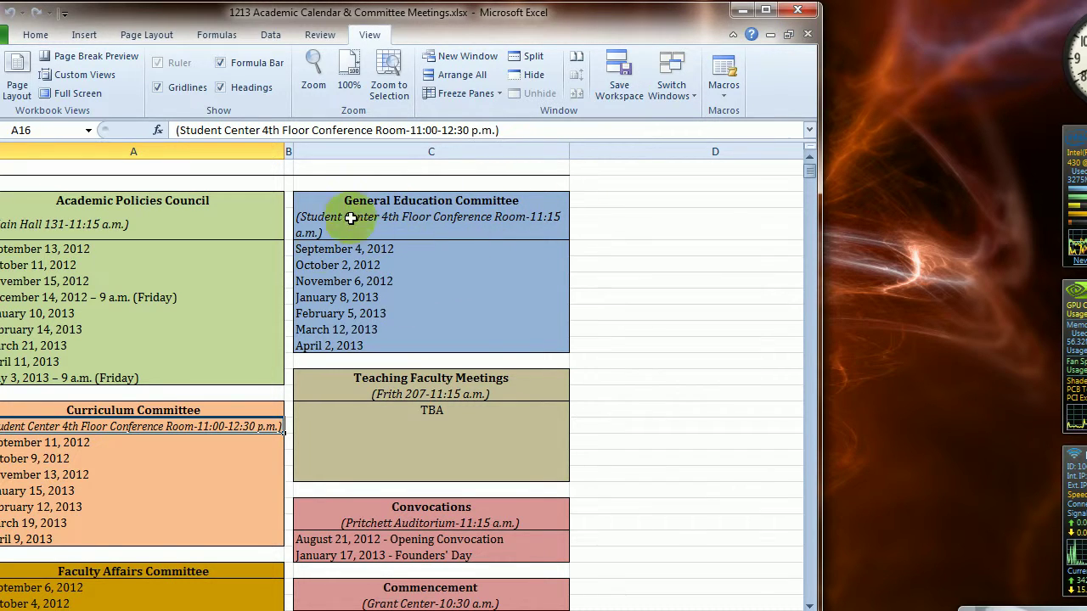
- Restore the academic calendar workbook to a smaller window beside NameCountExample.xlsx and shift both workbook windows slightly
click(787, 35)
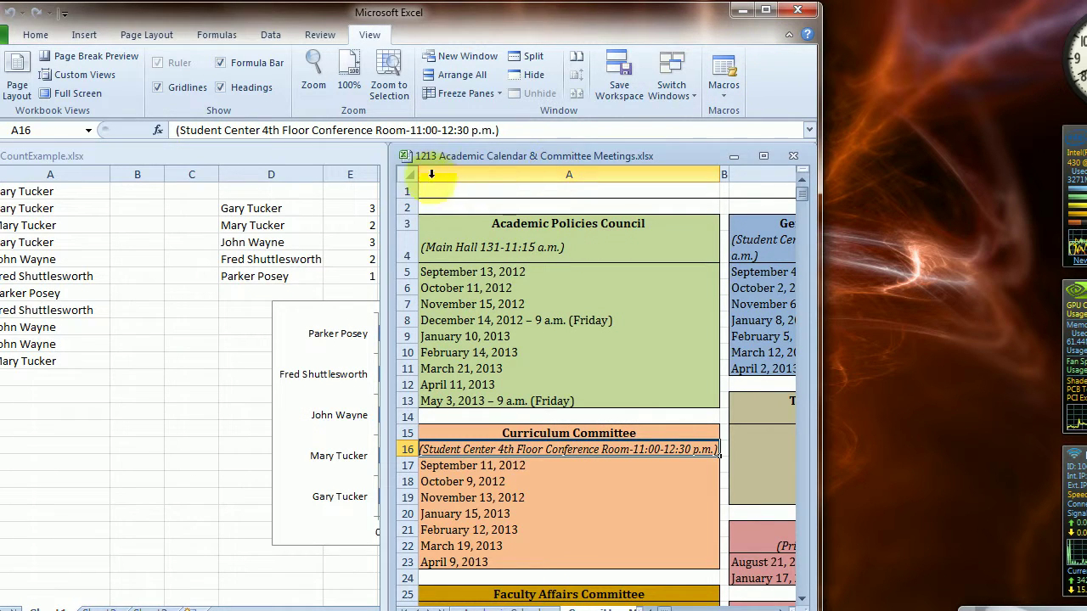
drag(448, 155, 471, 167)
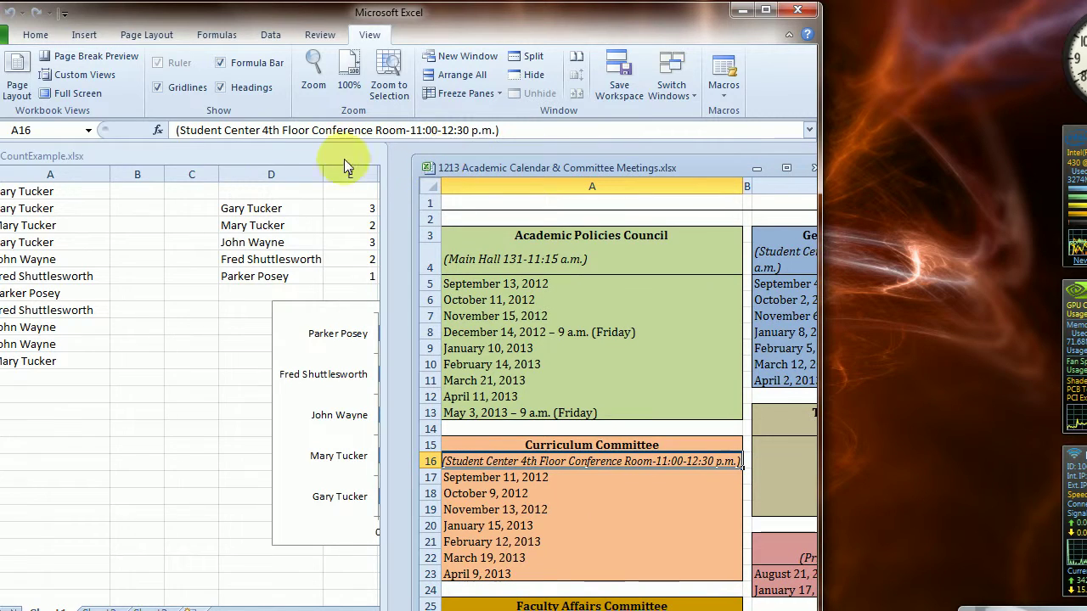
mouse_move(287, 162)
mouse_down()
mouse_move(335, 165)
mouse_move(292, 164)
mouse_move(302, 166)
mouse_up()
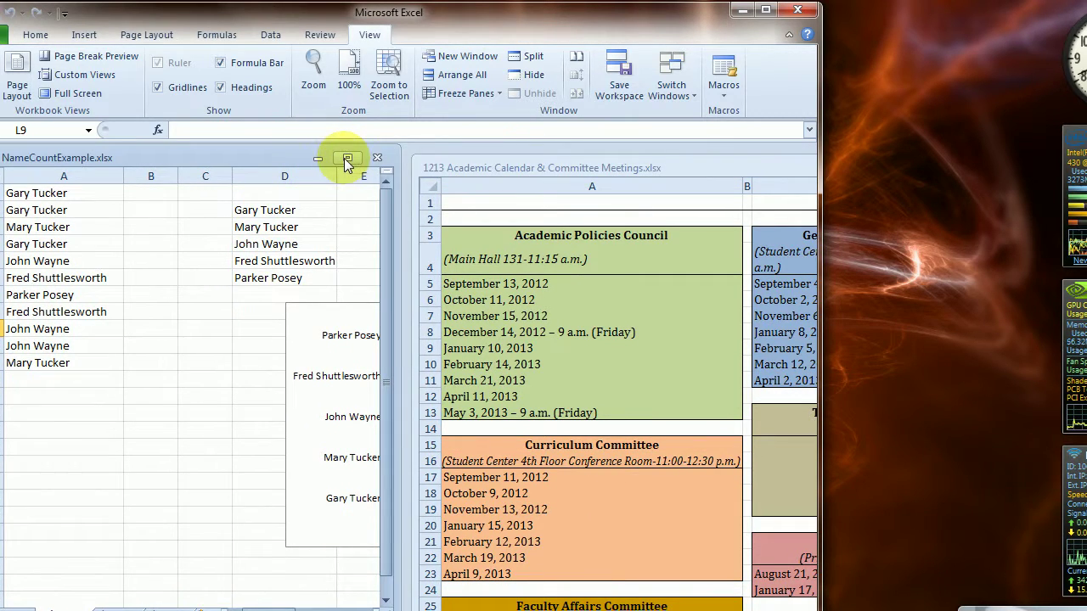
drag(450, 165, 441, 155)
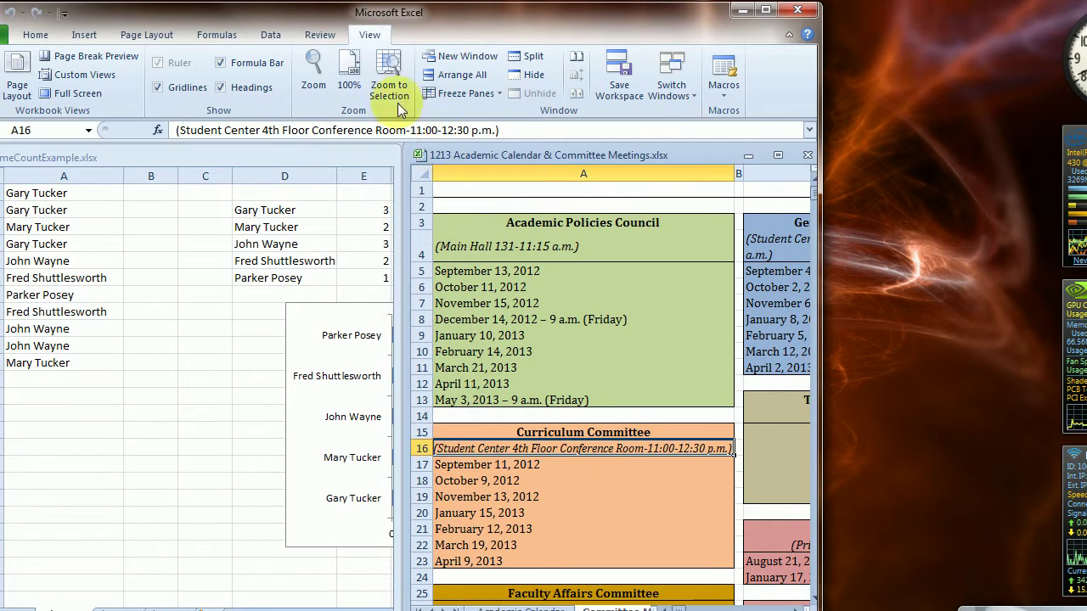
- Arrange the two open workbooks horizontally, and maximize the academic calendar workbook within Excel
click(449, 75)
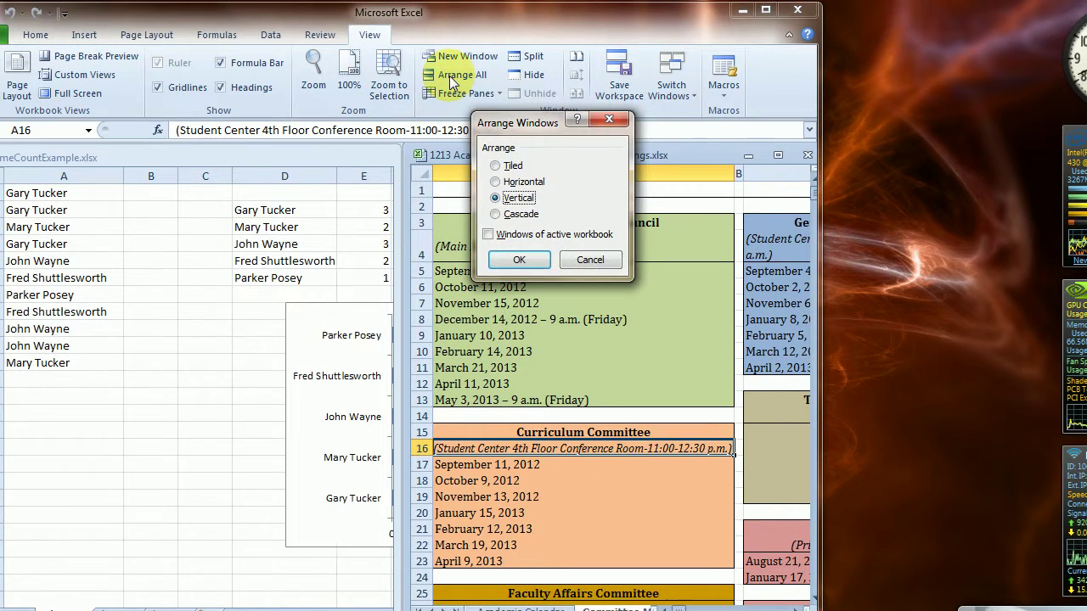
click(501, 181)
click(519, 259)
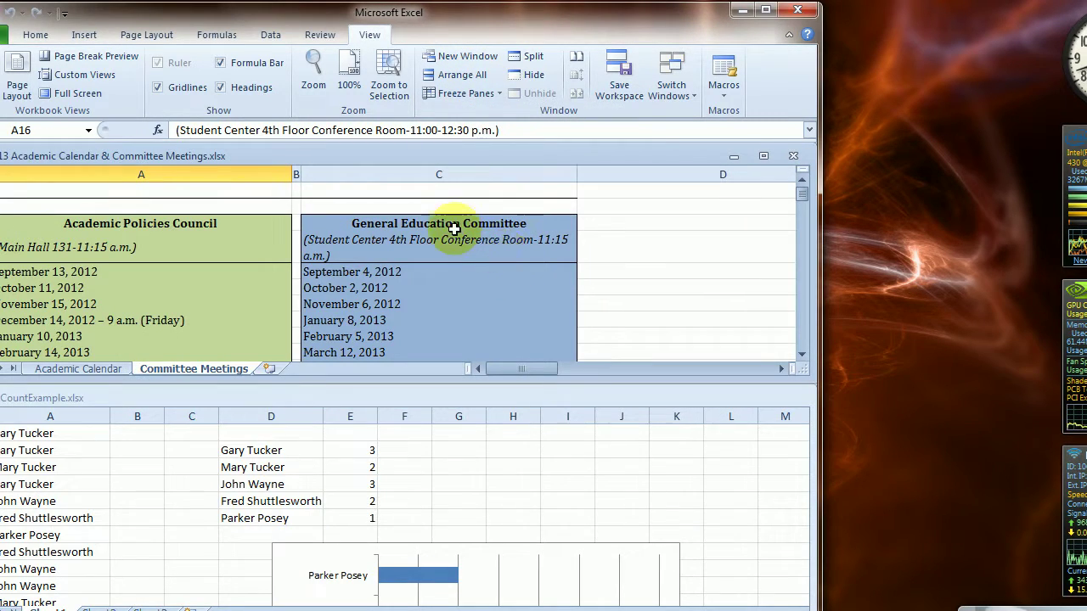
click(764, 157)
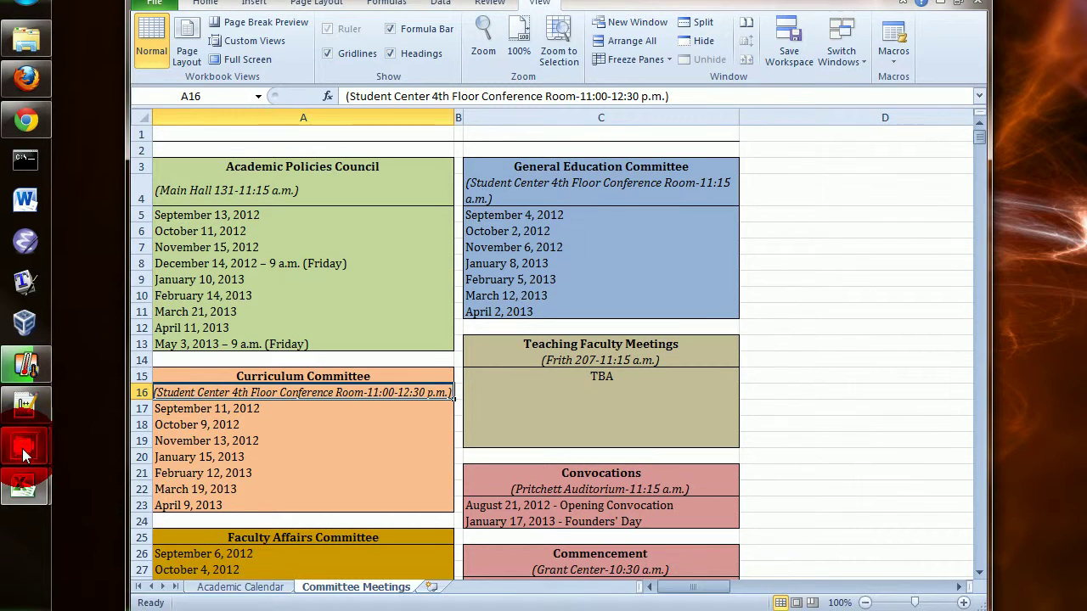
mouse_move(24, 479)
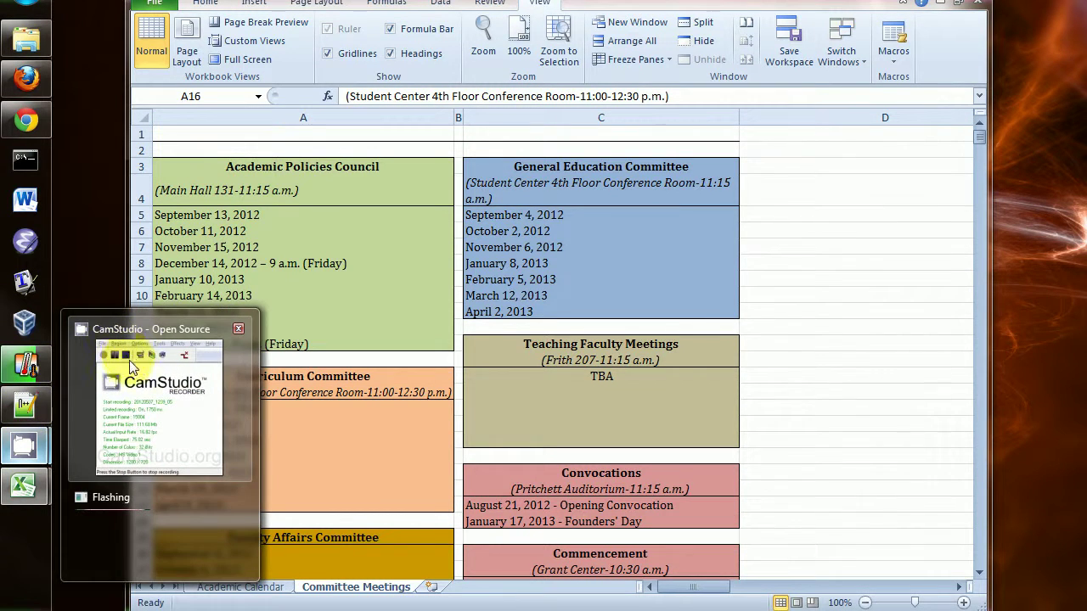